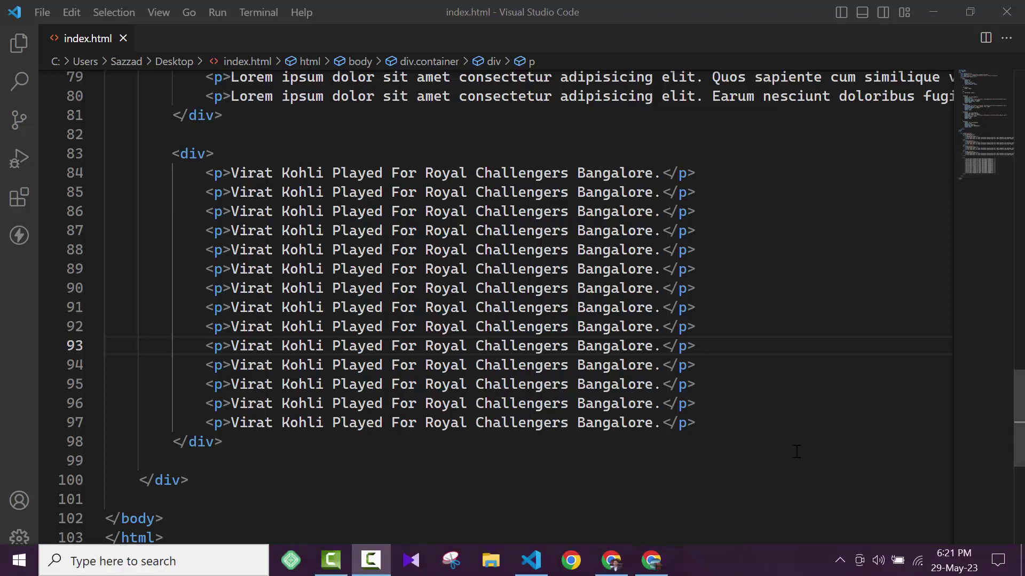
# Select and inspect the paragraph lines 84–97 to locate the sentence and team name
pyautogui.click(711, 425)
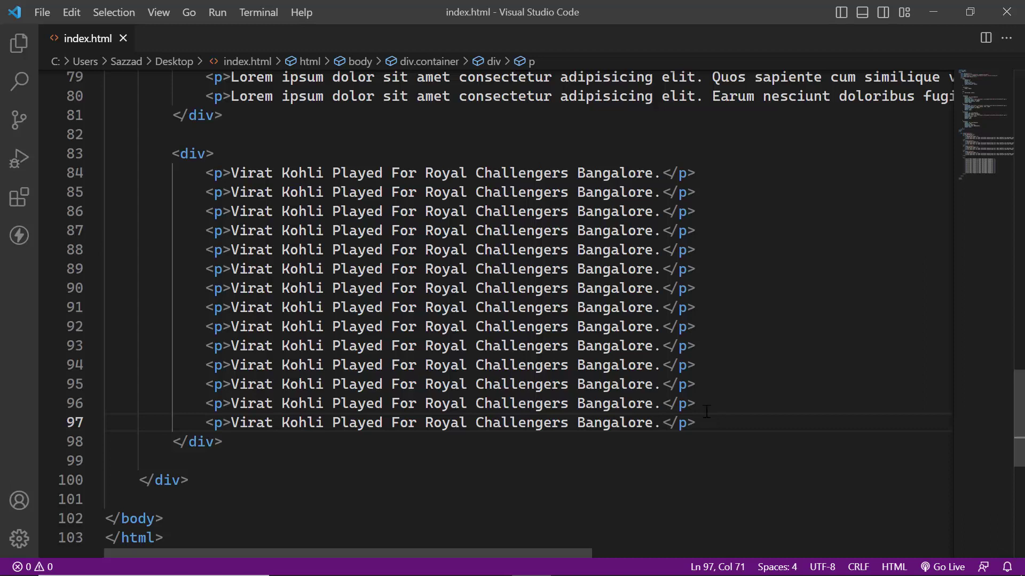
pyautogui.click(594, 327)
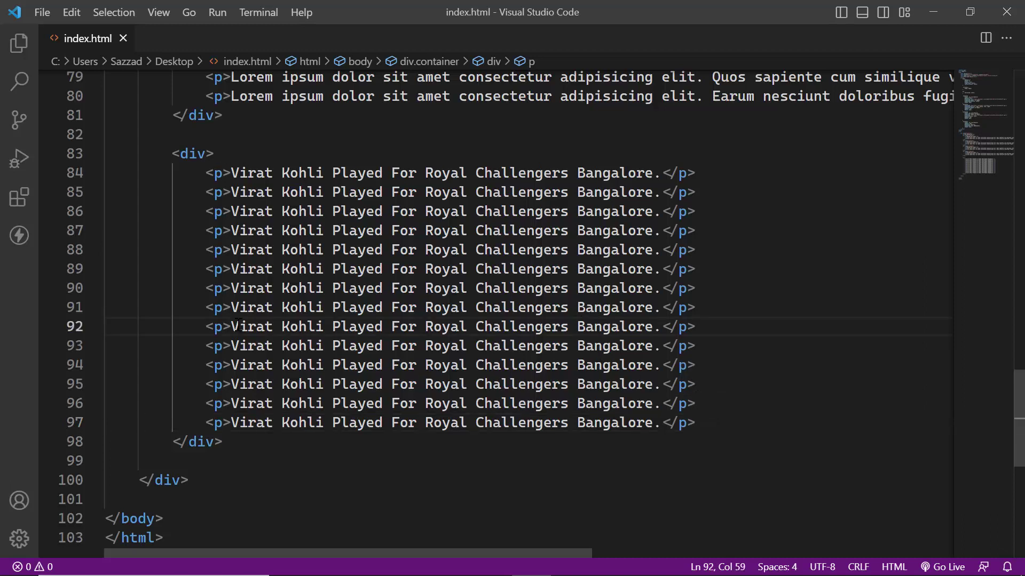
pyautogui.moveTo(225, 442)
pyautogui.mouseDown()
pyautogui.moveTo(174, 152)
pyautogui.moveTo(274, 231)
pyautogui.moveTo(350, 269)
pyautogui.mouseUp()
pyautogui.click(245, 193)
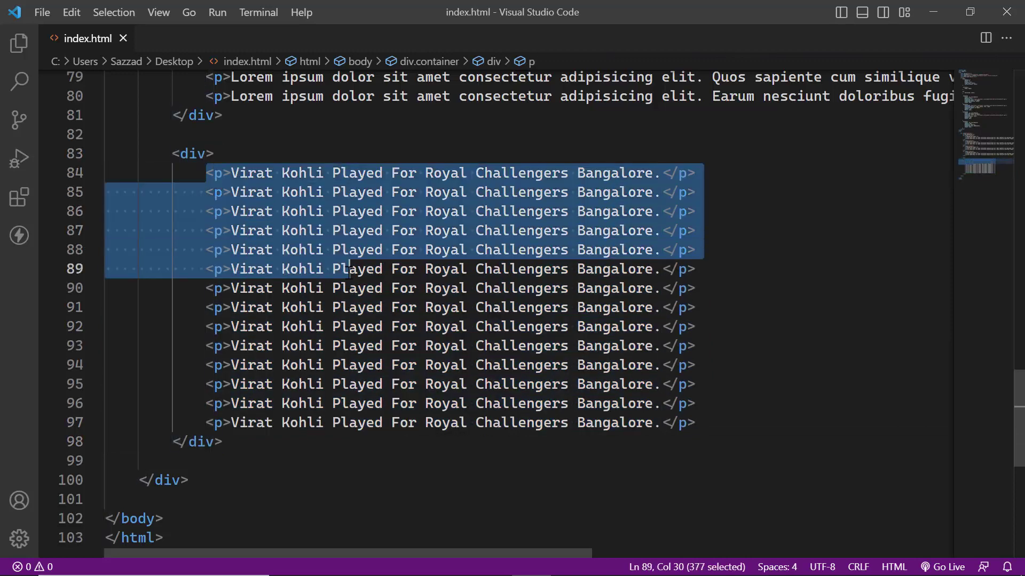
pyautogui.click(349, 269)
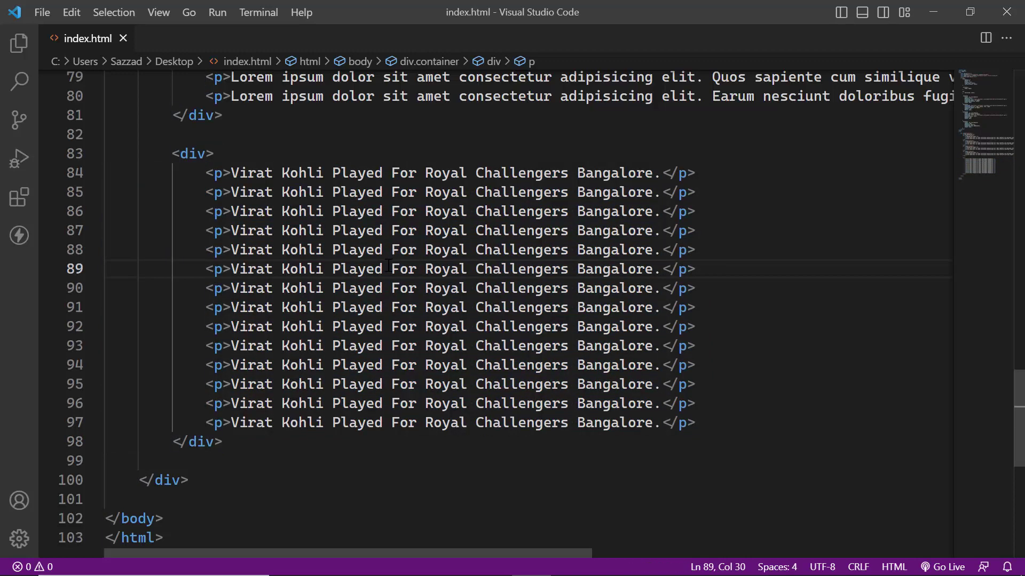
pyautogui.moveTo(231, 173); pyautogui.dragTo(391, 172)
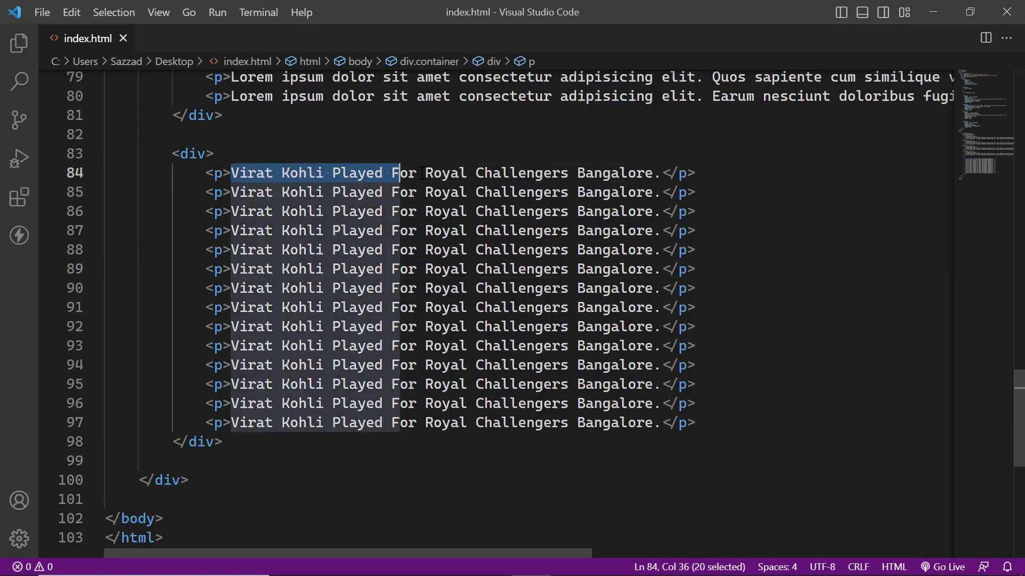
pyautogui.moveTo(389, 172); pyautogui.dragTo(661, 173)
pyautogui.click(661, 173)
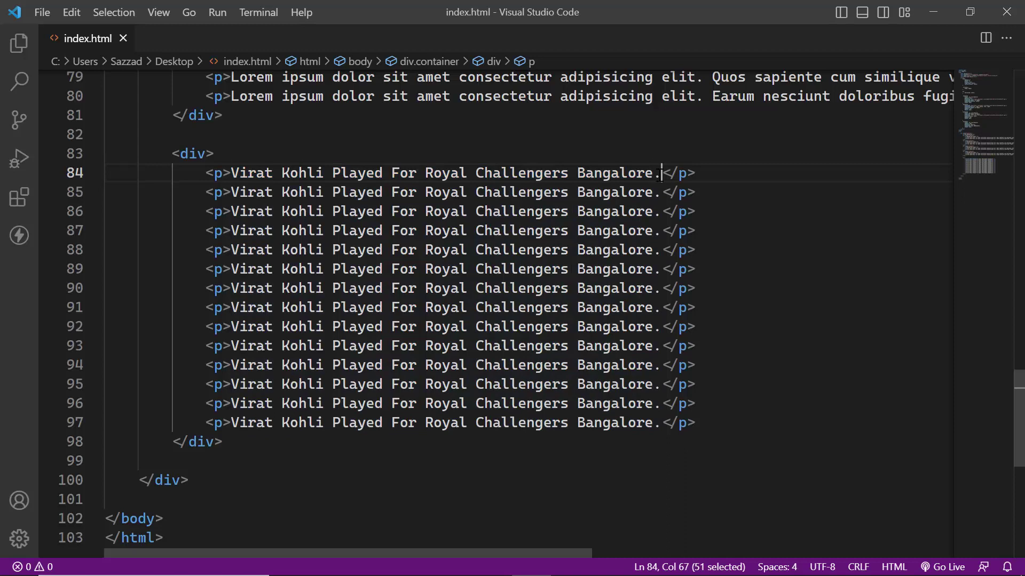
pyautogui.click(526, 308)
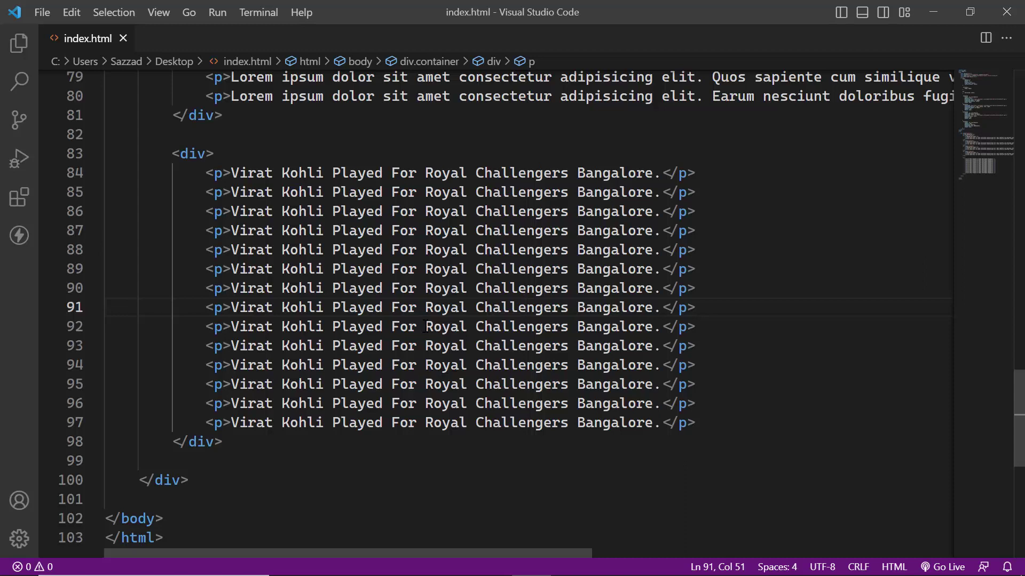
# Try a column selection of 'Royal Challengers' across lines 84–97, then clear it
pyautogui.click(431, 326)
pyautogui.click(446, 346)
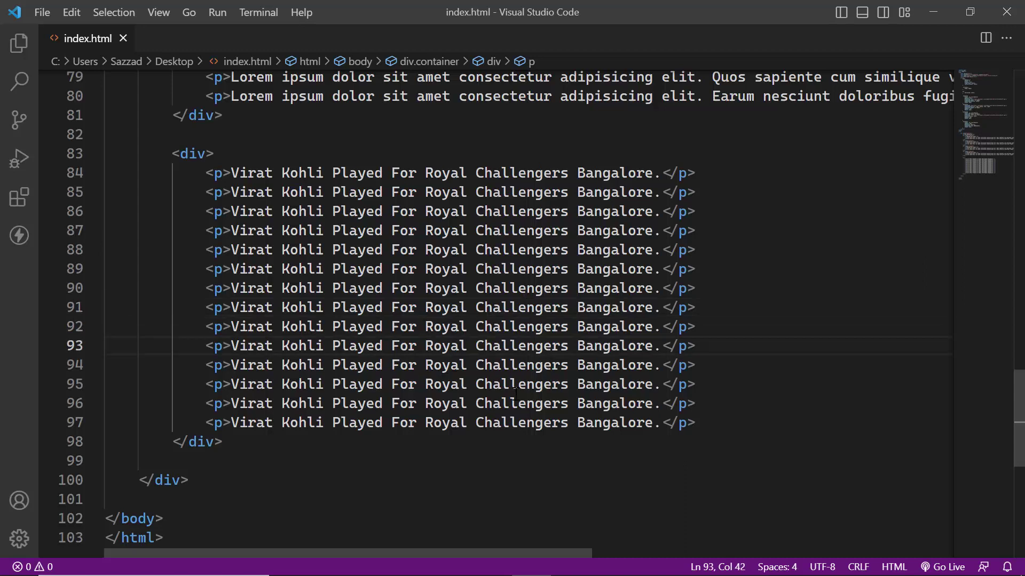
pyautogui.click(744, 425)
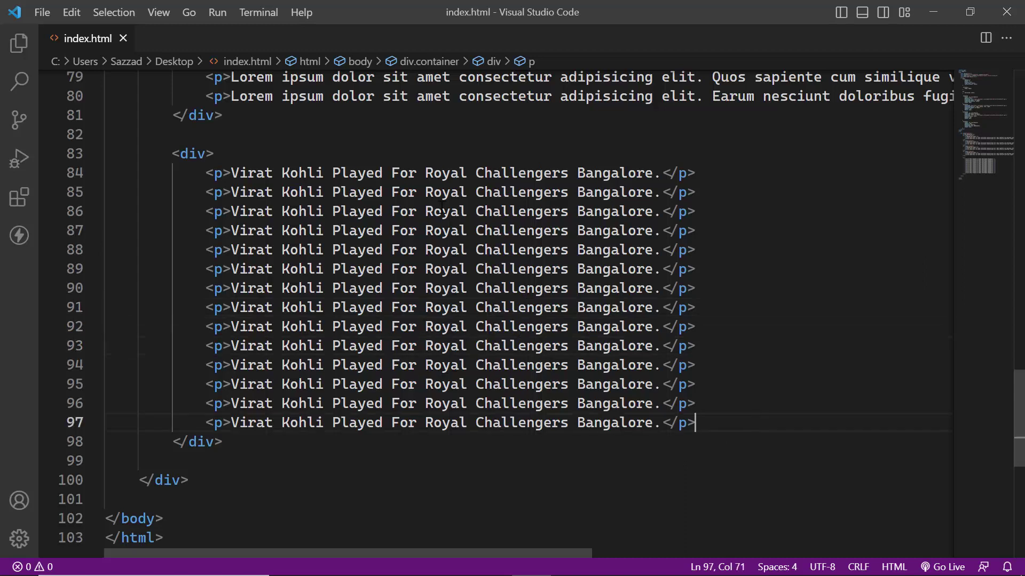
pyautogui.click(425, 174)
pyautogui.hotkey('ctrl', 'alt', 'Down')
pyautogui.hotkey('ctrl', 'alt', 'Down')
pyautogui.hotkey('ctrl', 'alt', 'Down')
pyautogui.hotkey('shift', 'Right')
pyautogui.hotkey('shift', 'Right')
pyautogui.hotkey('shift', 'Right')
pyautogui.hotkey('shift', 'Right')
pyautogui.hotkey('shift', 'Right')
pyautogui.hotkey('shift', 'Right')
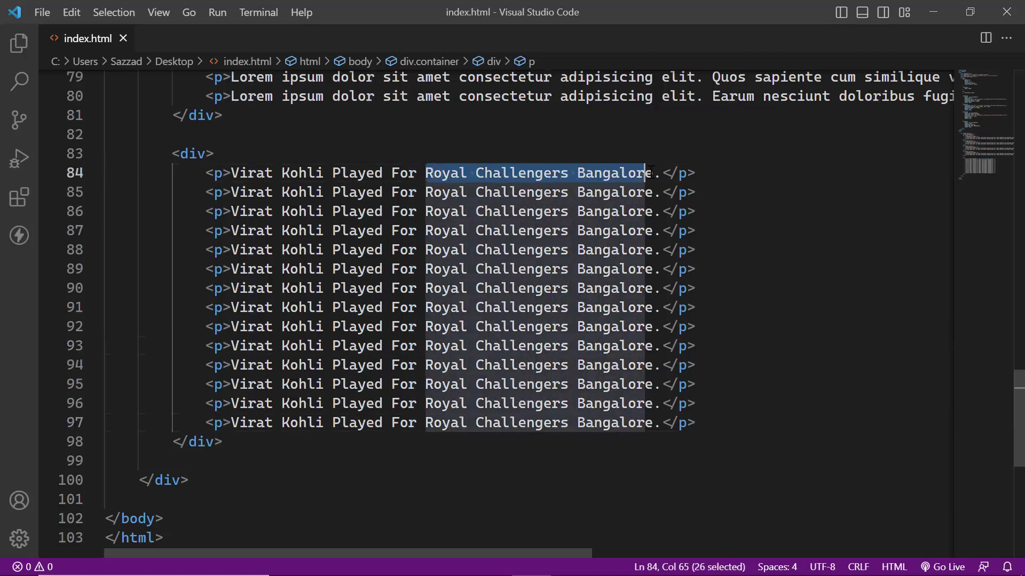
pyautogui.hotkey('shift', 'Right')
pyautogui.click(705, 192)
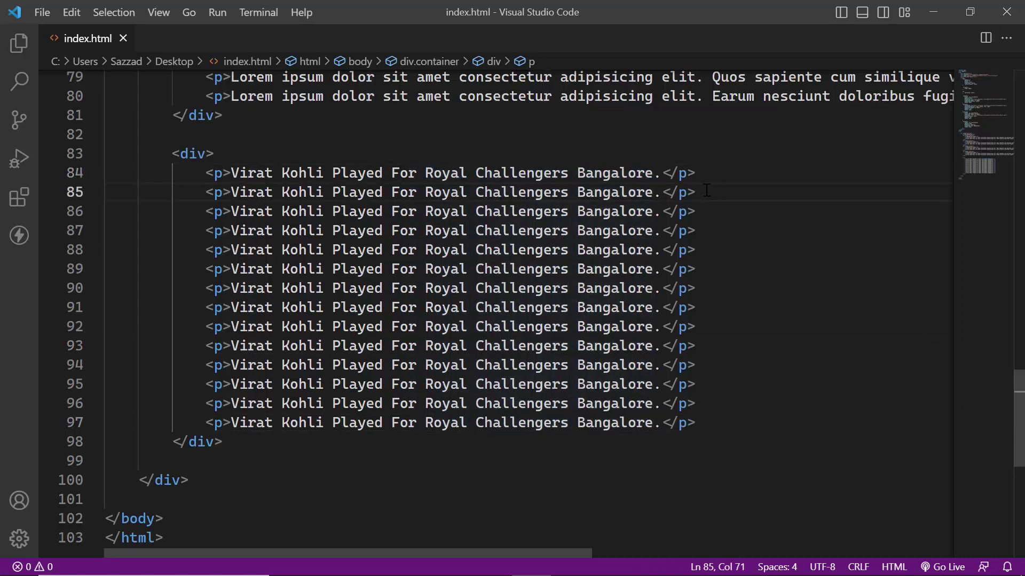
# Place a caret before 'Royal' on line 84 and stack carets on the lines below
pyautogui.click(763, 313)
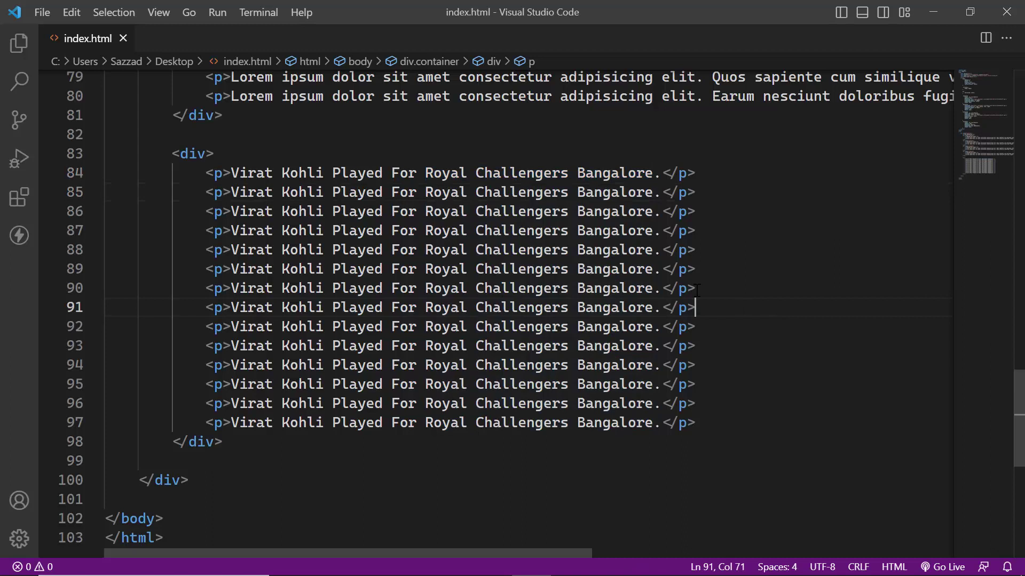
pyautogui.click(425, 172)
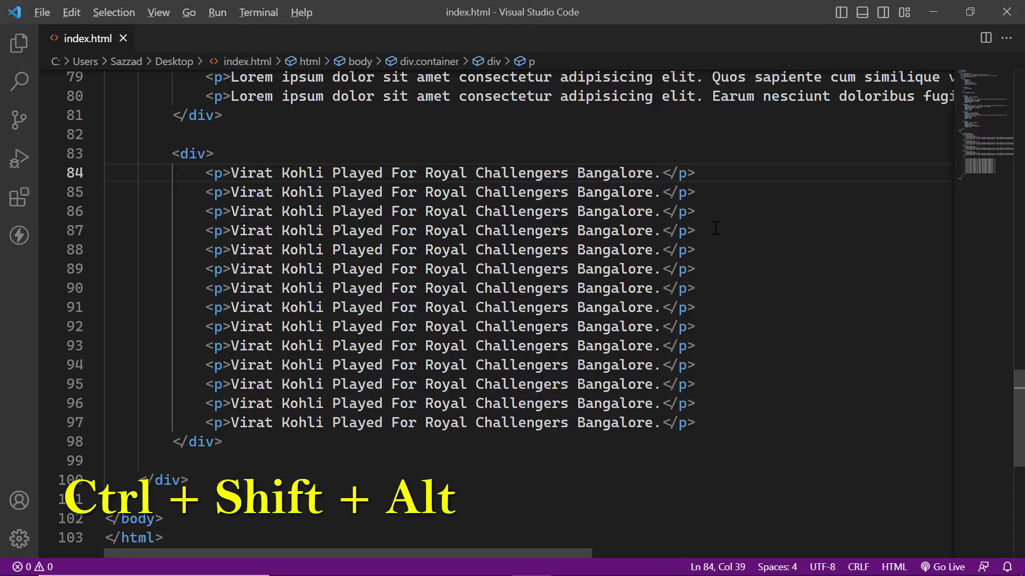
pyautogui.hotkey('ctrl', 'shift', 'alt', 'Down')
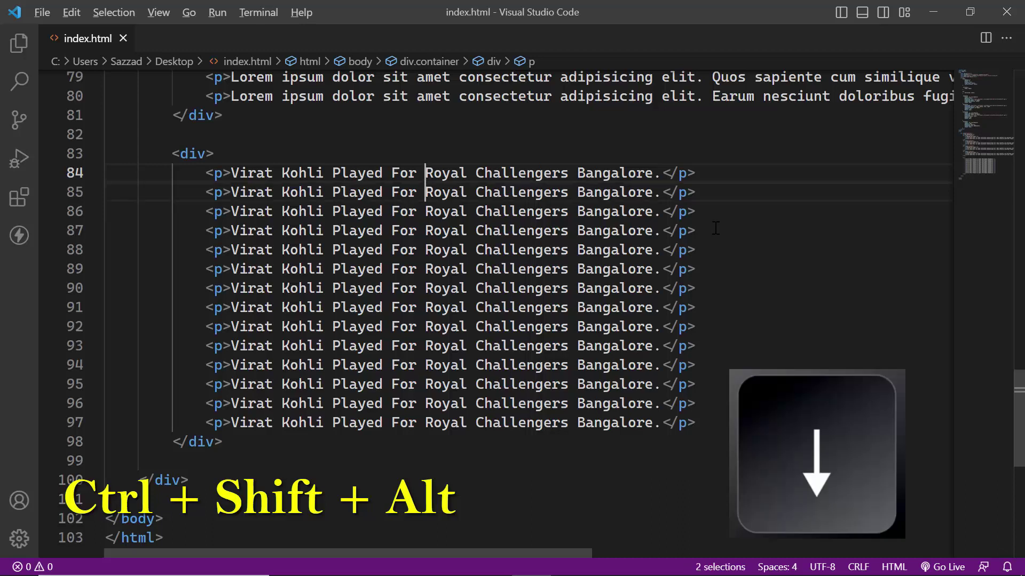
pyautogui.hotkey('ctrl', 'shift', 'alt', 'Down')
pyautogui.hotkey('ctrl', 'shift', 'alt', 'Down')
pyautogui.hotkey('ctrl', 'shift', 'alt', 'Down')
pyautogui.hotkey('ctrl', 'shift', 'alt', 'Down')
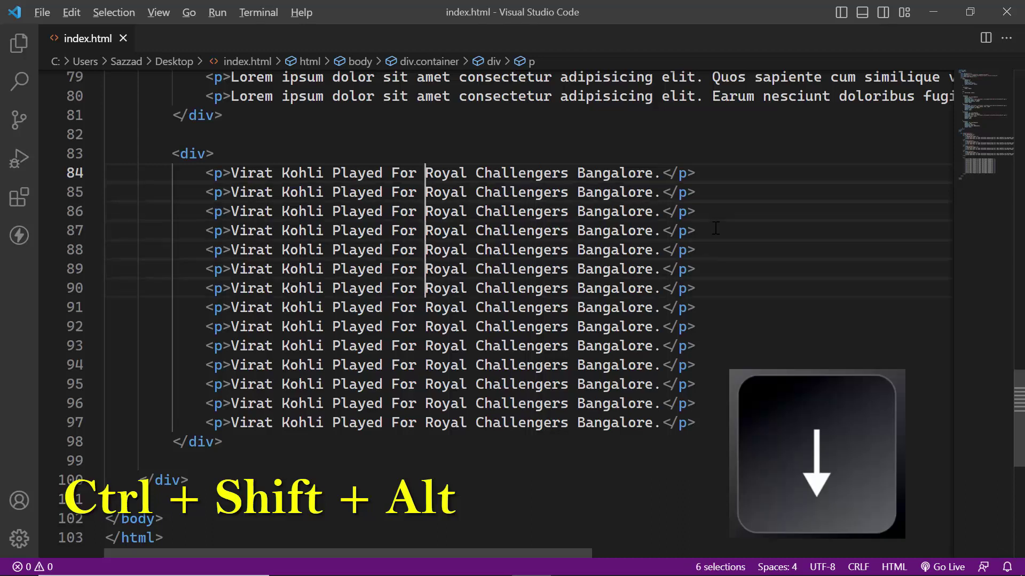
pyautogui.hotkey('ctrl', 'shift', 'alt', 'Down')
pyautogui.hotkey('ctrl', 'shift', 'alt', 'Down')
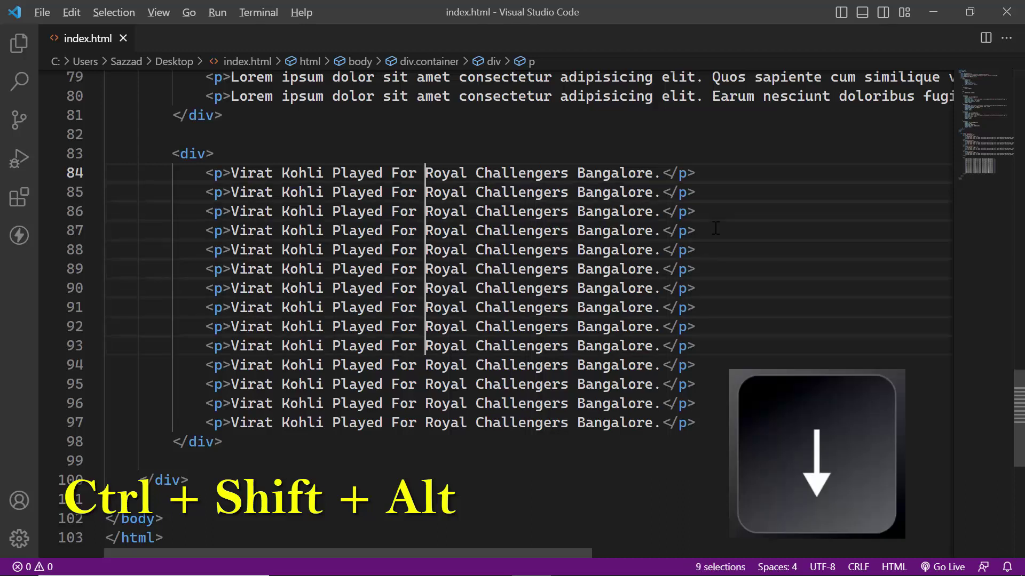
pyautogui.hotkey('ctrl', 'shift', 'alt', 'Down')
pyautogui.hotkey('ctrl', 'shift', 'alt', 'Down')
pyautogui.hotkey('ctrl', 'shift', 'alt', 'Down')
pyautogui.hotkey('ctrl', 'shift', 'alt', 'Down')
pyautogui.hotkey('ctrl', 'shift', 'alt', 'Down')
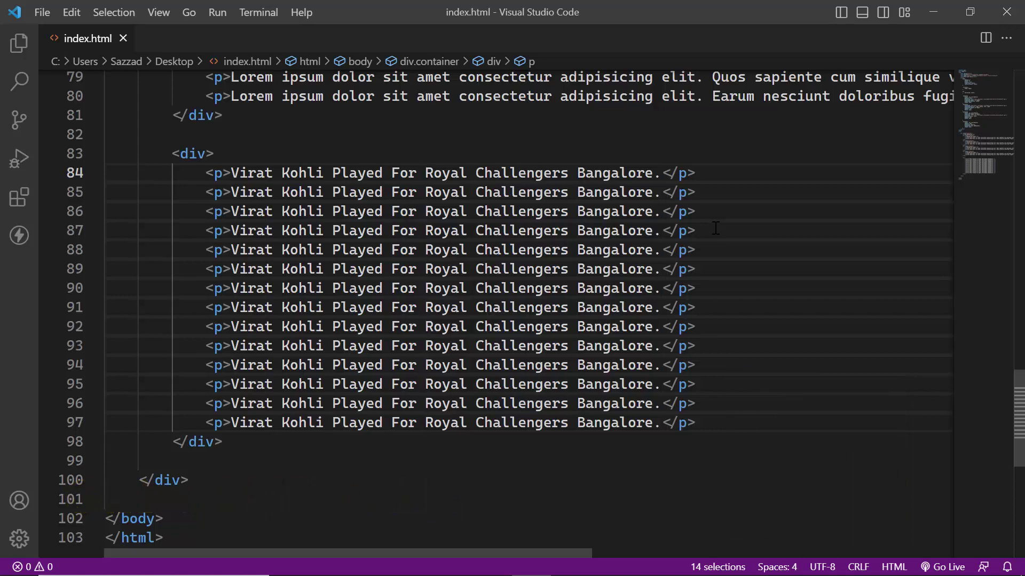
# Extend every caret's selection over 'Royal Challengers Banga' on each paragraph line
pyautogui.press('shift')
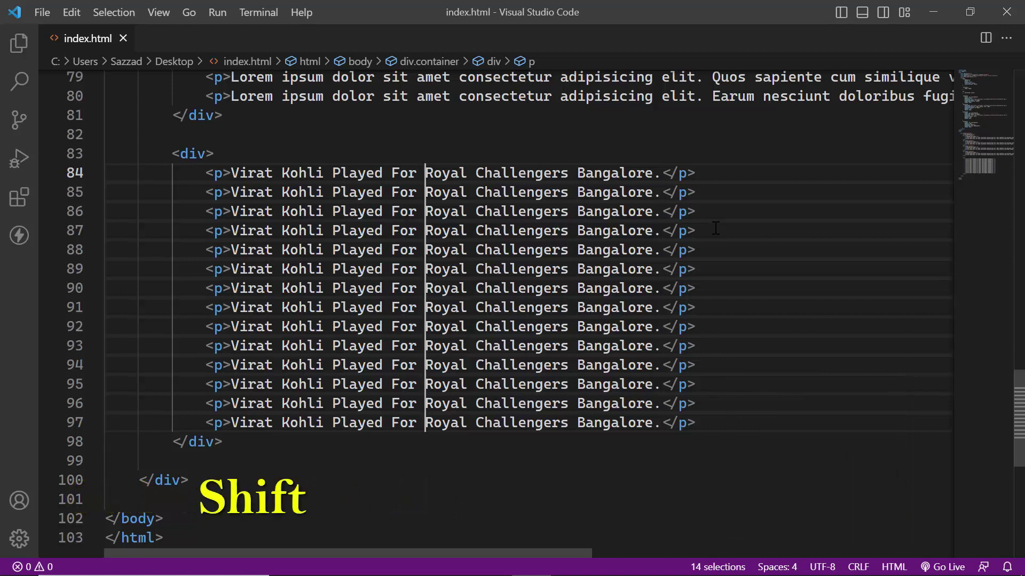
pyautogui.hotkey('shift', 'Right')
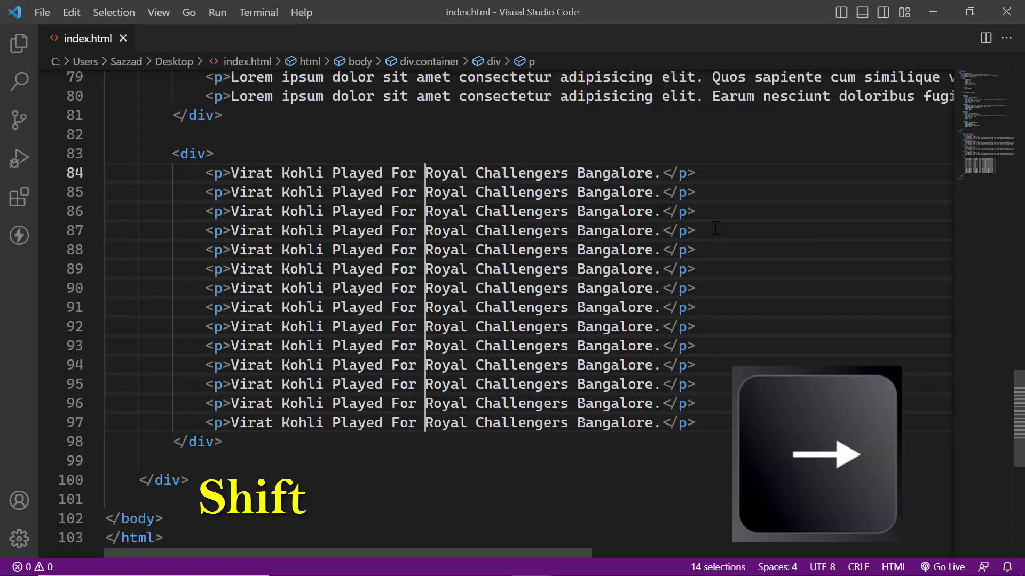
pyautogui.hotkey('shift', 'Right')
pyautogui.hotkey('shift', 'Right')
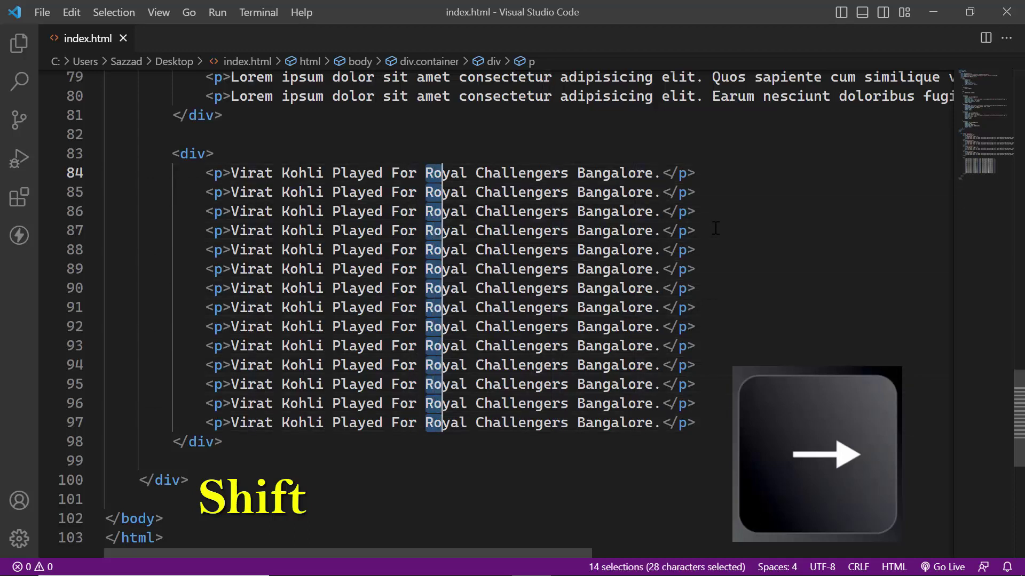
pyautogui.hotkey('shift', 'Right')
pyautogui.hotkey('shift', 'Right')
pyautogui.hotkey('shift', 'Right')
pyautogui.hotkey('shift', 'Right')
pyautogui.hotkey('shift', 'Right')
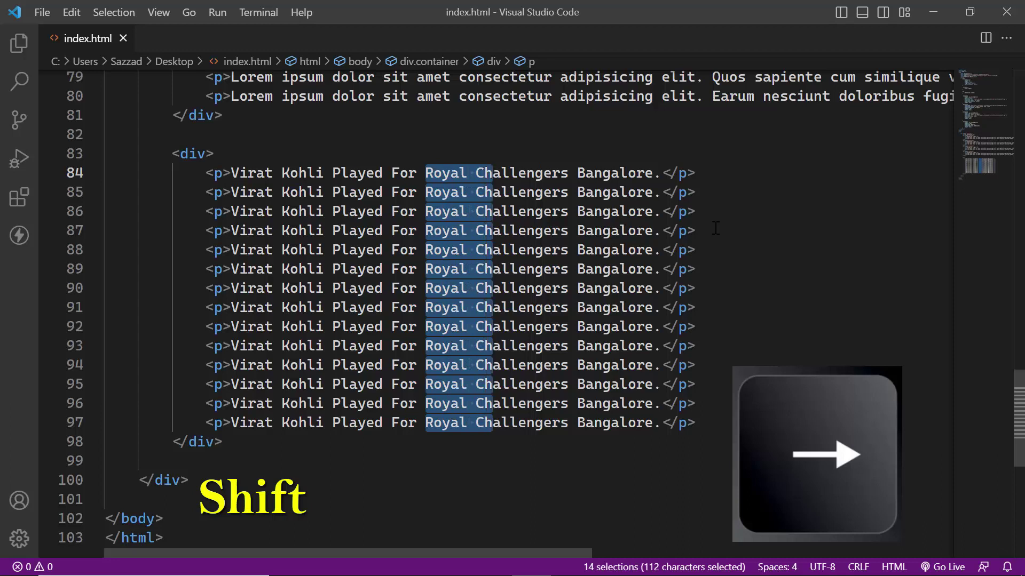
pyautogui.hotkey('shift', 'Right')
pyautogui.hotkey('shift', 'Right')
pyautogui.hotkey('shift', 'Right')
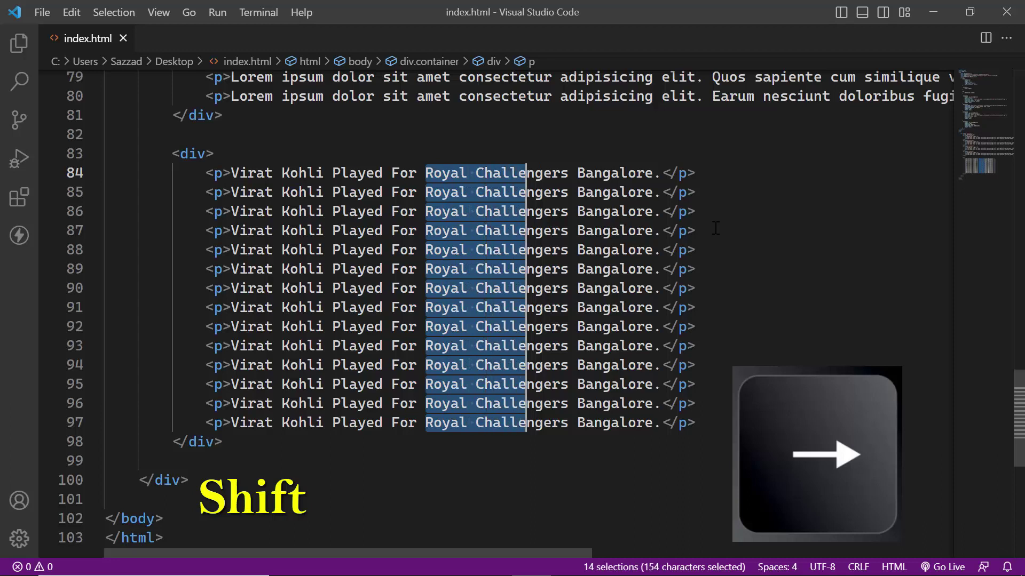
pyautogui.hotkey('shift', 'Right')
pyautogui.hotkey('shift', 'Right')
pyautogui.hotkey('shift', 'Right')
pyautogui.hotkey('shift', 'Right')
pyautogui.hotkey('shift', 'Right')
pyautogui.hotkey('shift', 'Right')
pyautogui.hotkey('shift', 'Right')
pyautogui.hotkey('shift', 'Right')
pyautogui.hotkey('shift', 'Right')
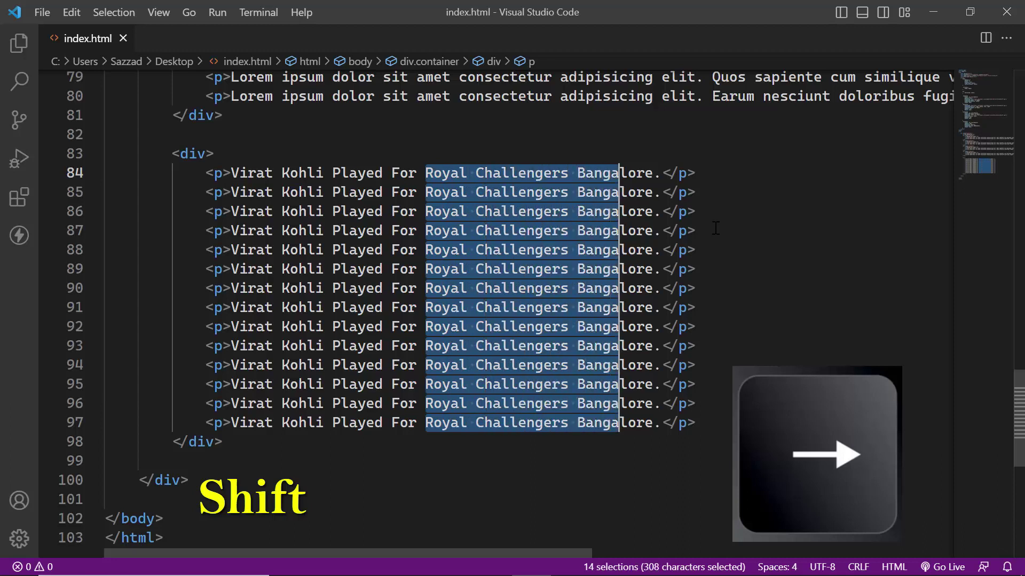
pyautogui.hotkey('shift', 'Right')
pyautogui.hotkey('shift', 'Right')
pyautogui.hotkey('shift', 'Right')
pyautogui.hotkey('shift', 'Right')
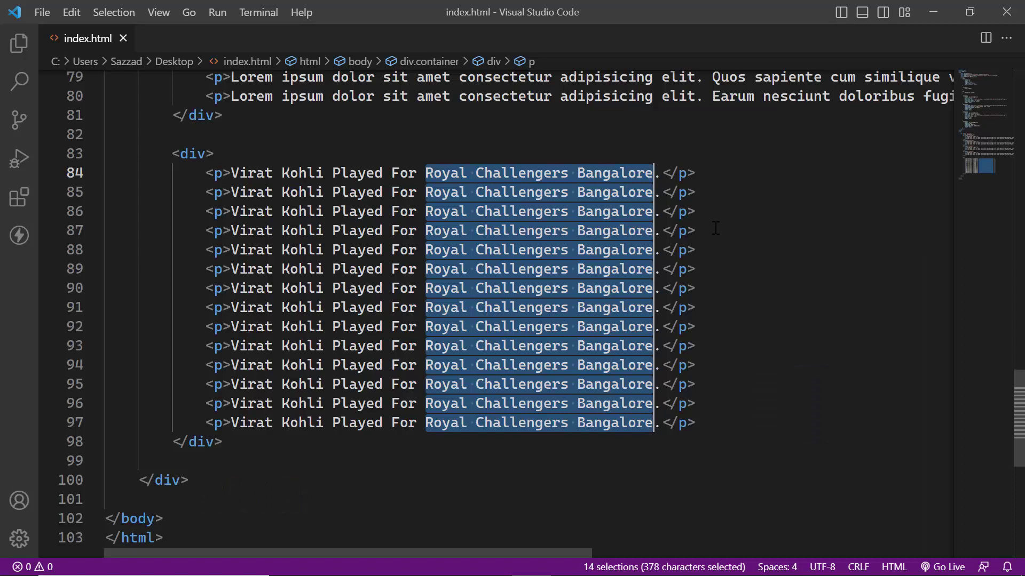
pyautogui.write('Ch')
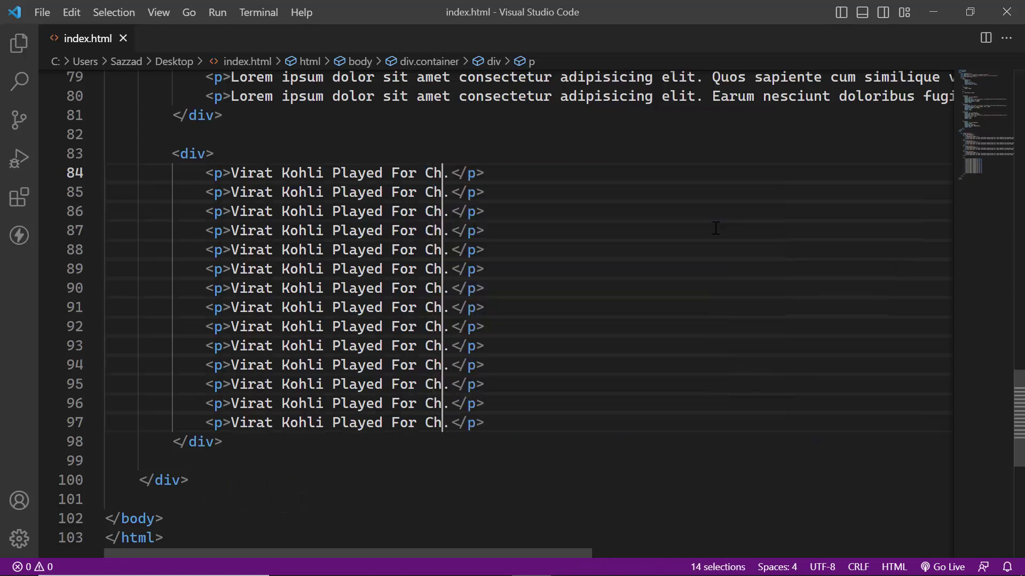
pyautogui.write('ennai')
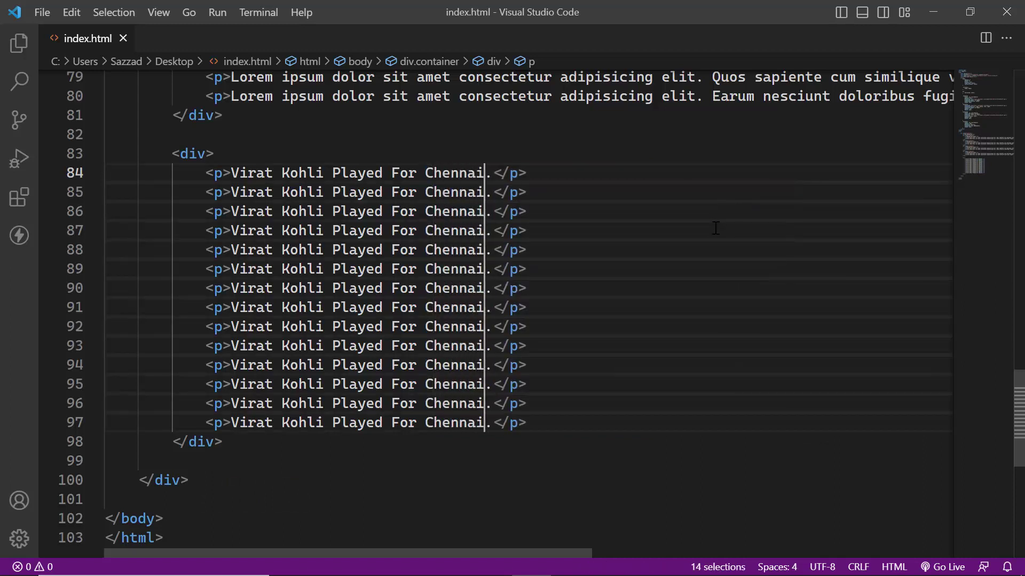
pyautogui.write(' Su')
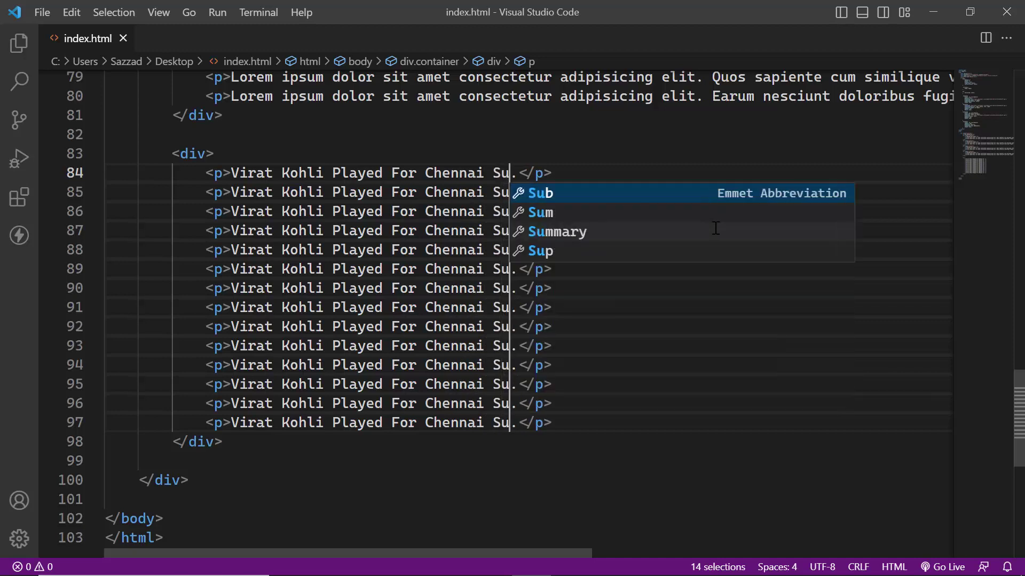
pyautogui.write('per')
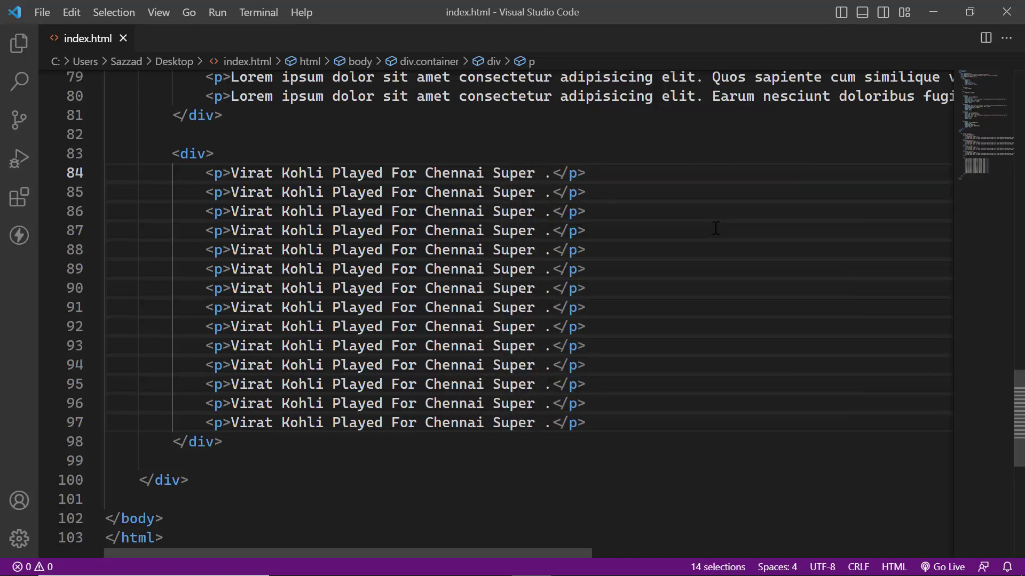
pyautogui.write(' Kings')
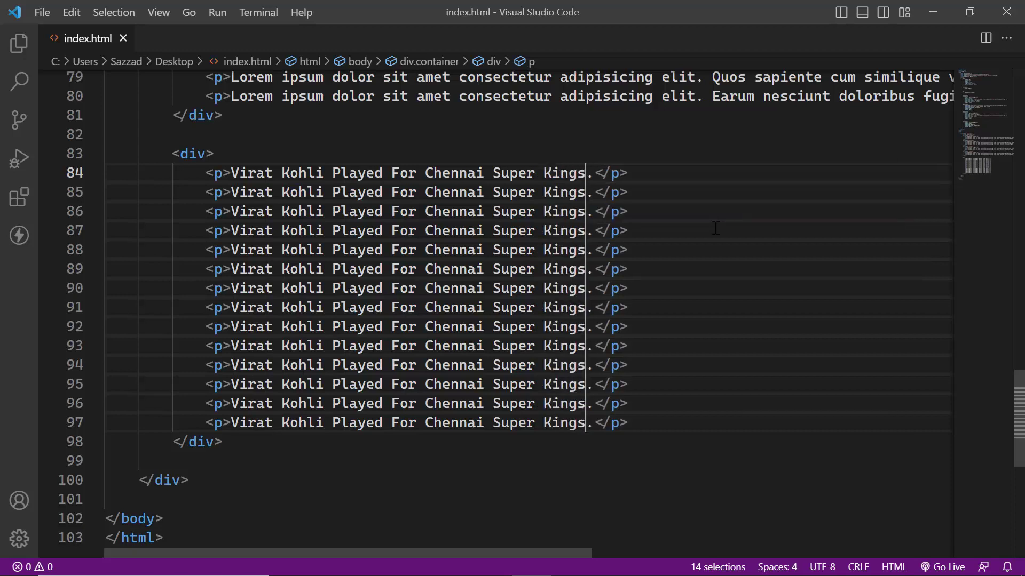
# Return to a single cursor and check the 'Chennai Super Kings' text on line 95 and the last paragraph
pyautogui.click(654, 326)
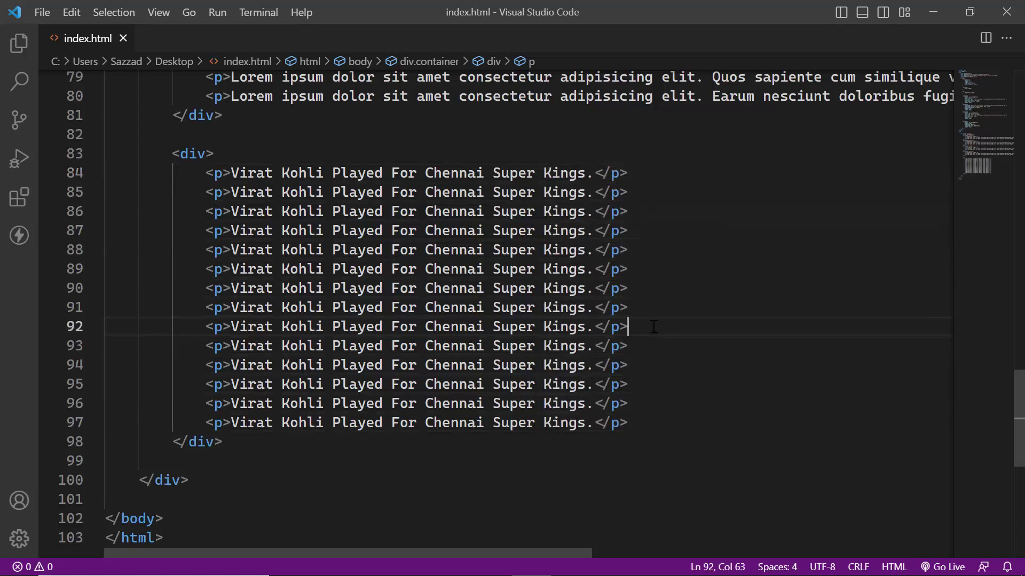
pyautogui.click(636, 384)
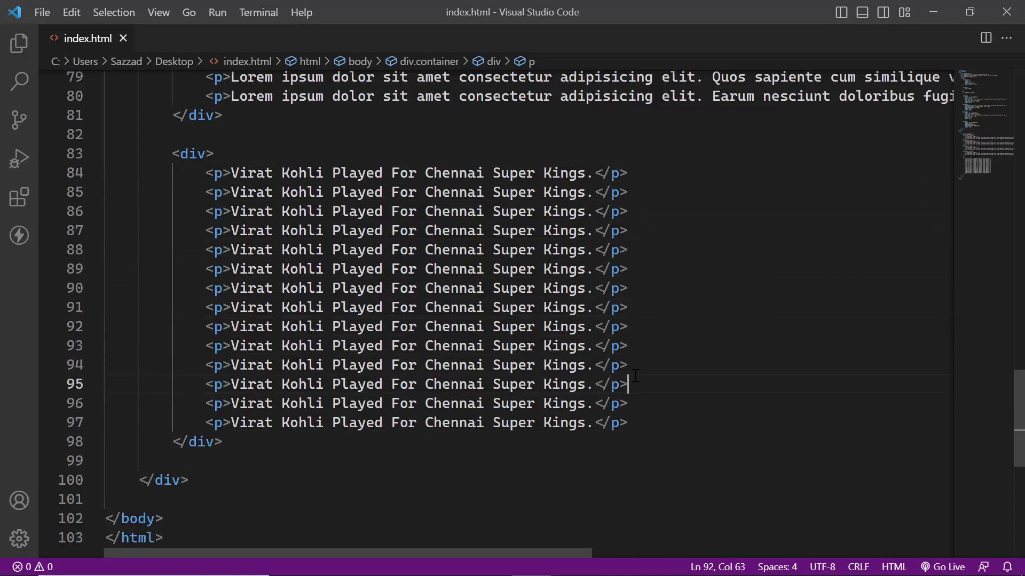
pyautogui.click(640, 424)
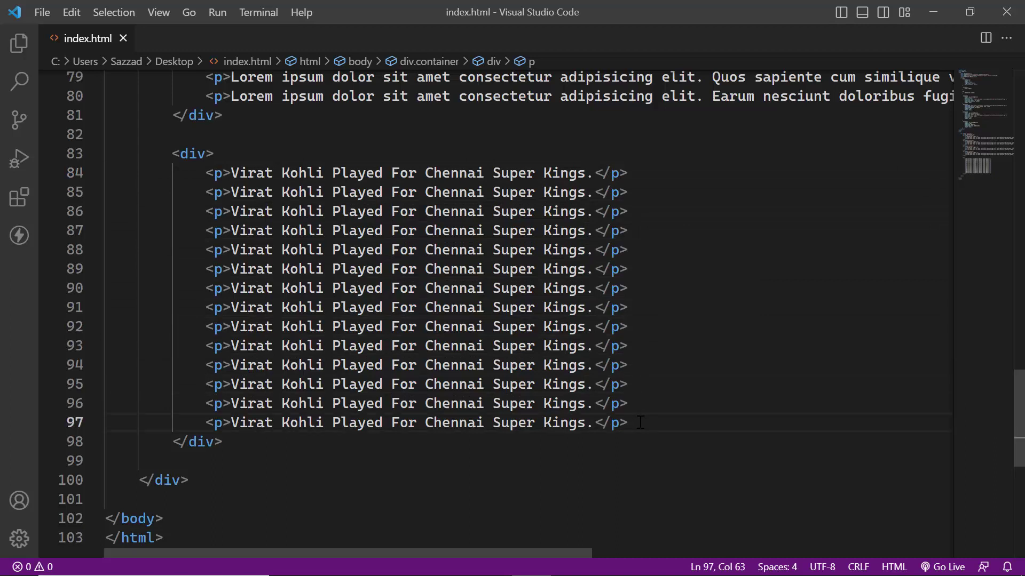